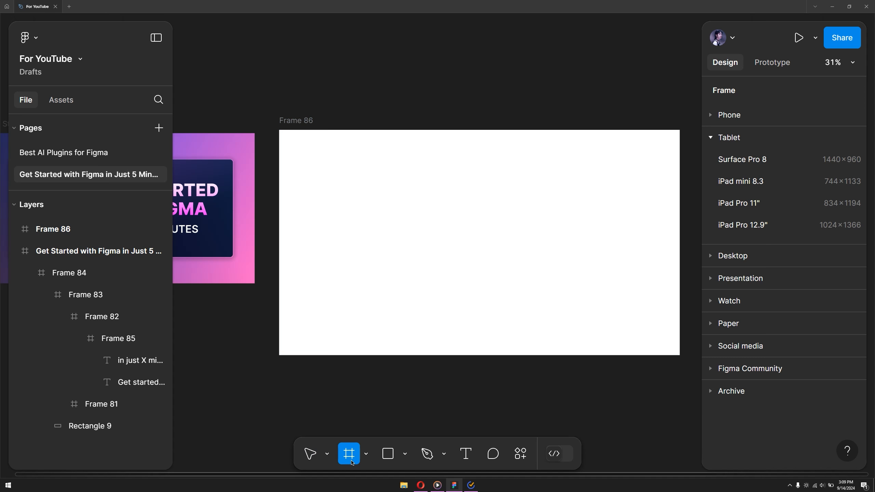
- Look through the Tablet and Desktop frame size presets and leave the Frame tool
left_click(711, 137)
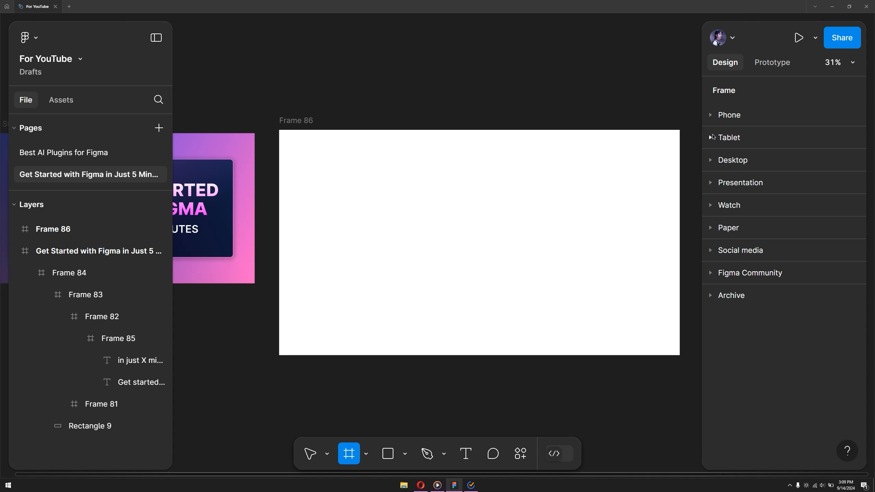
left_click(714, 160)
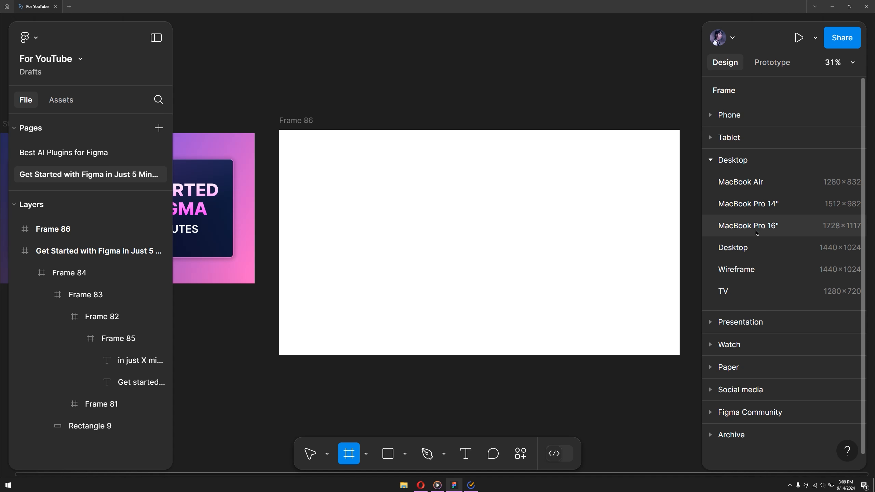
left_click(725, 165)
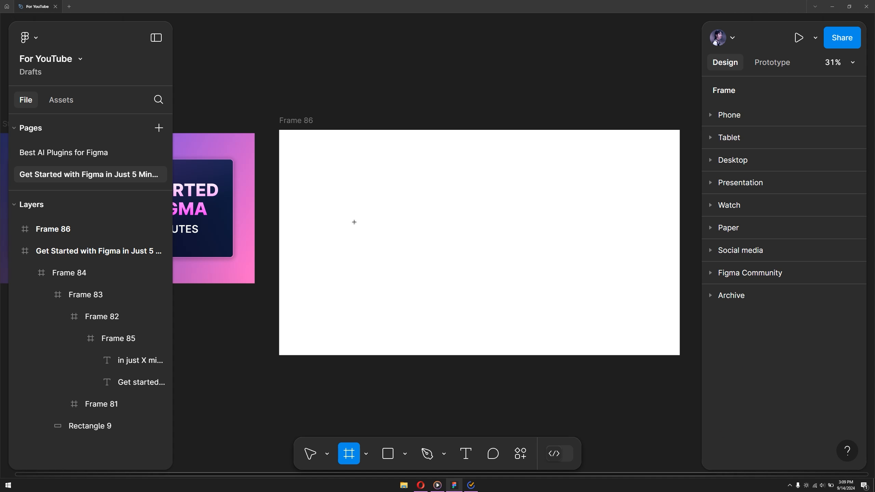
key("Escape")
- Draw a rectangle about 1327 × 724 inside Frame 86 with the Rectangle tool
left_click(324, 145)
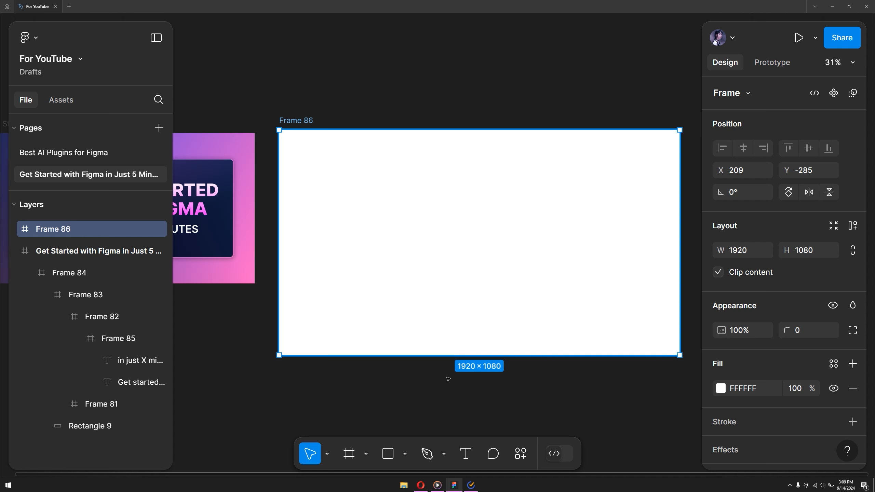
left_click(405, 453)
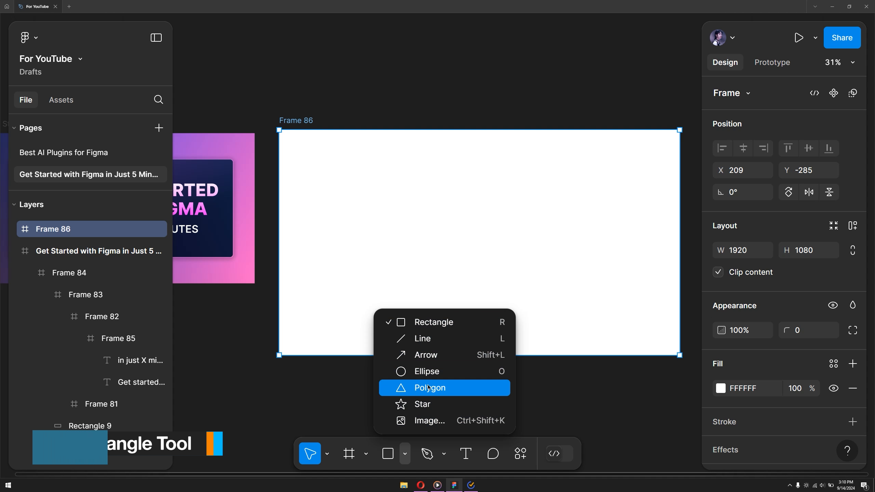
left_click(426, 330)
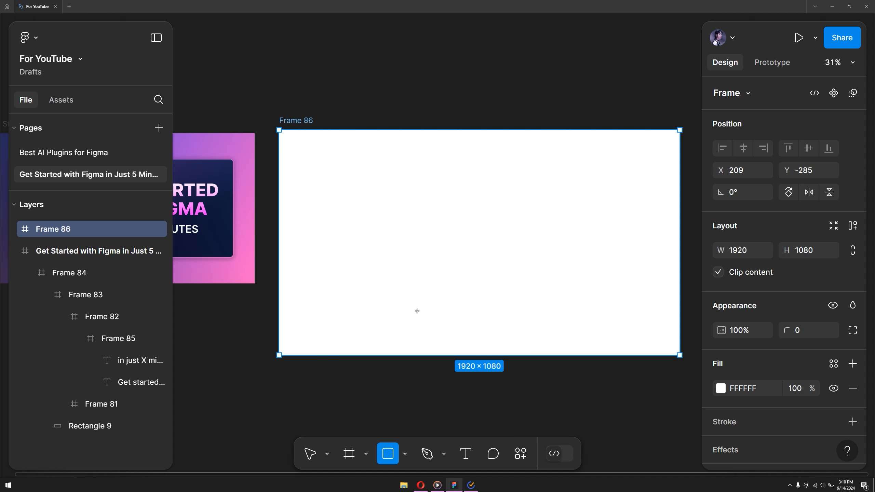
mouse_move(337, 161)
left_mouse_down()
mouse_move(569, 393)
mouse_move(497, 338)
mouse_move(605, 332)
mouse_move(615, 305)
mouse_move(612, 316)
left_mouse_up()
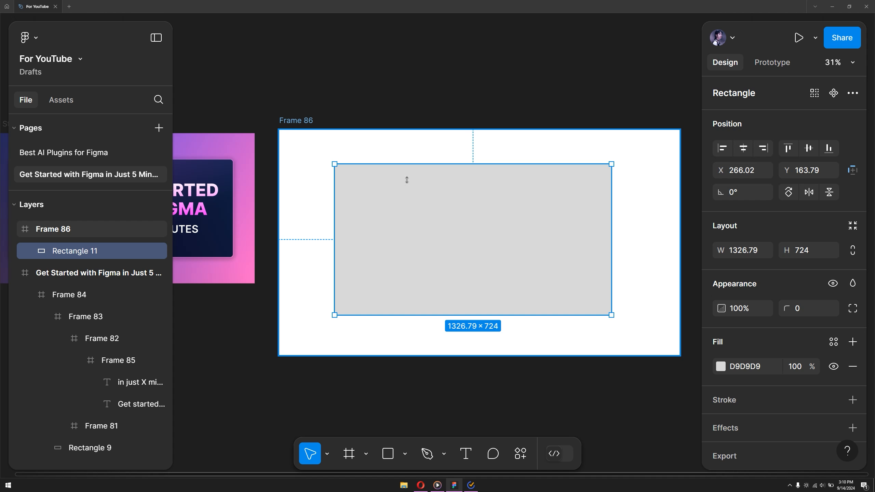
- Center the grey rectangle horizontally and vertically within Frame 86
left_click(747, 151)
left_click(809, 149)
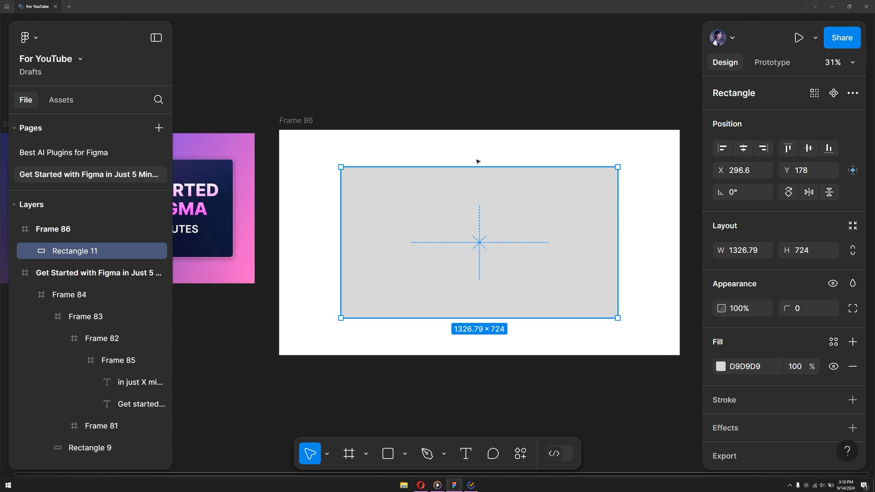
left_click(498, 401)
left_click_drag(491, 391, 465, 379)
- Recolor the rectangle's fill to red DC5F5F and convert it to a linear gradient
left_click(458, 224)
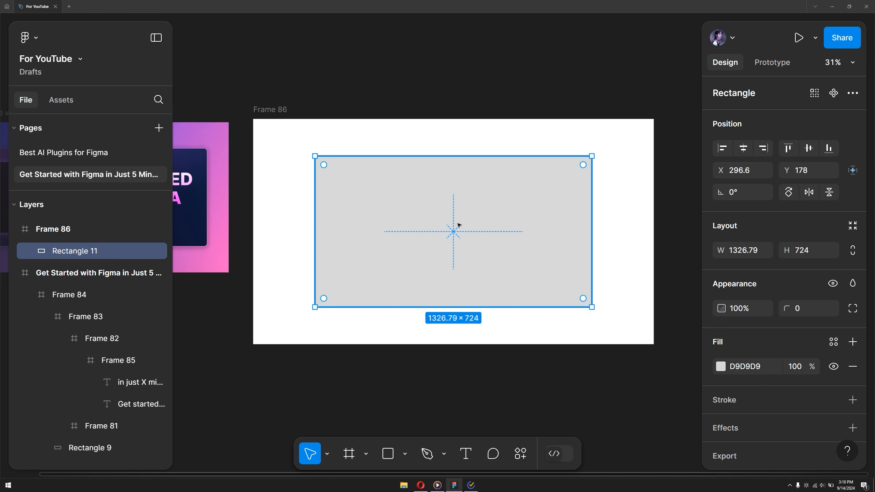
left_click(725, 368)
left_click_drag(594, 157, 632, 165)
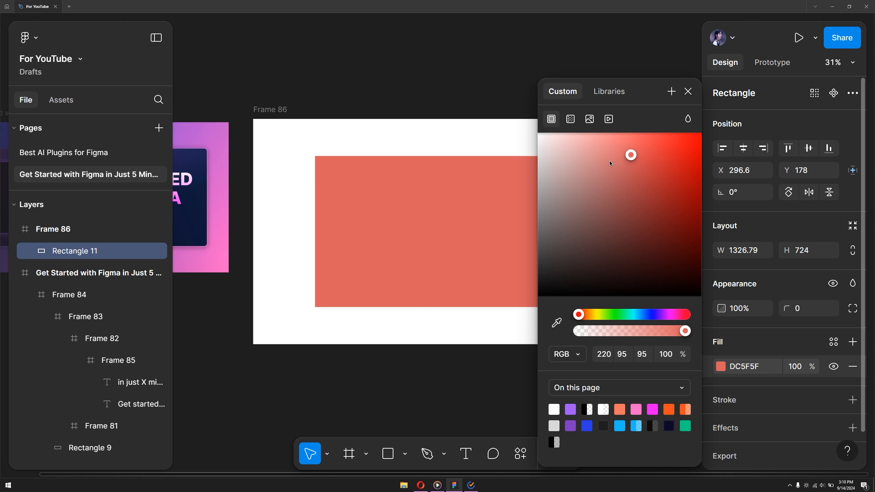
left_click(571, 120)
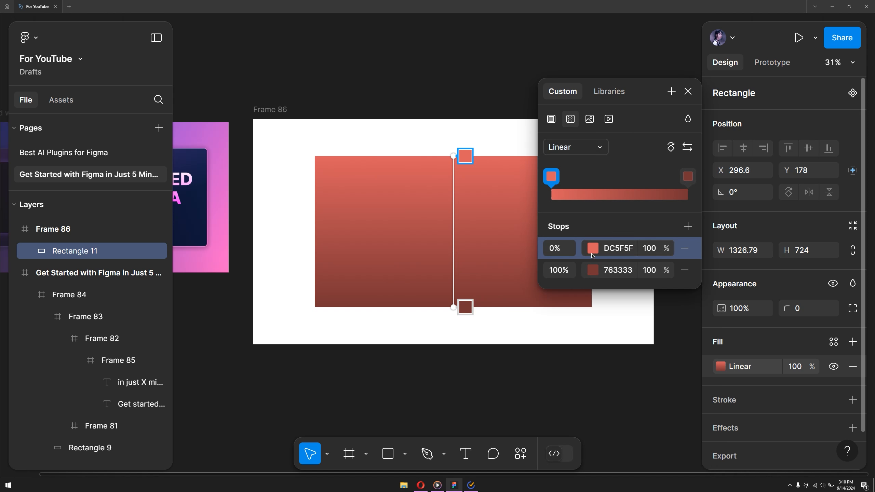
- Add three stops to the rectangle's gradient and delete the stops at 75%, 88% and 100%
left_click(689, 229)
left_click(690, 229)
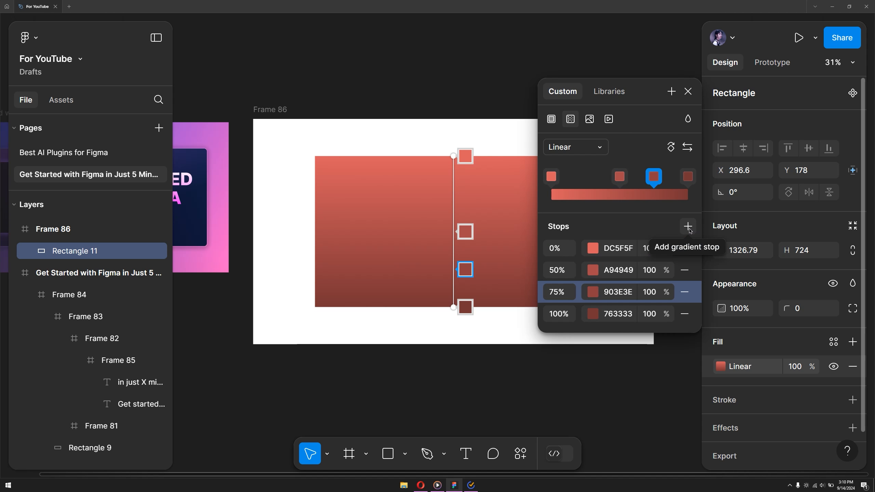
left_click(689, 229)
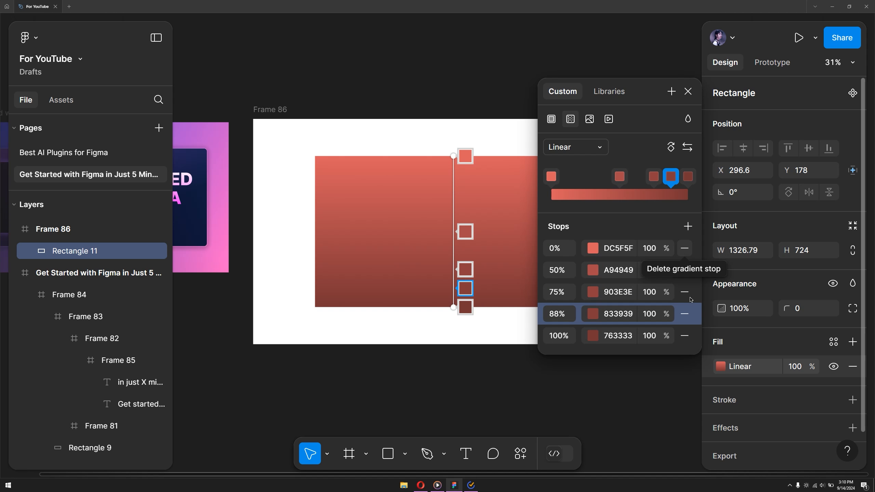
left_click(684, 336)
left_click(685, 314)
left_click(685, 292)
- Set the gradient's 50% stop to magenta AC2985
left_click(593, 270)
left_click_drag(459, 217, 477, 166)
left_click_drag(503, 314, 509, 315)
left_click(498, 187)
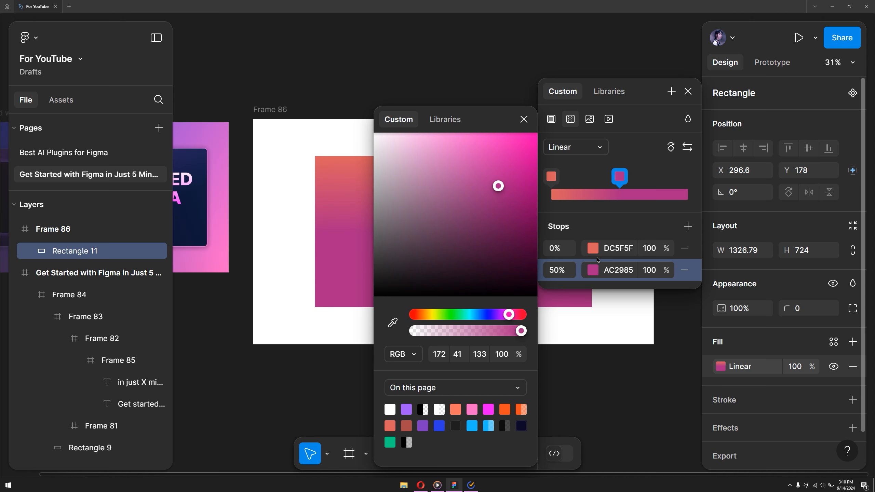
- Change the gradient's 0% stop to a vivid blue
left_click(594, 248)
mouse_move(467, 155)
left_mouse_down()
mouse_move(467, 226)
mouse_move(467, 165)
left_mouse_up()
left_click(481, 315)
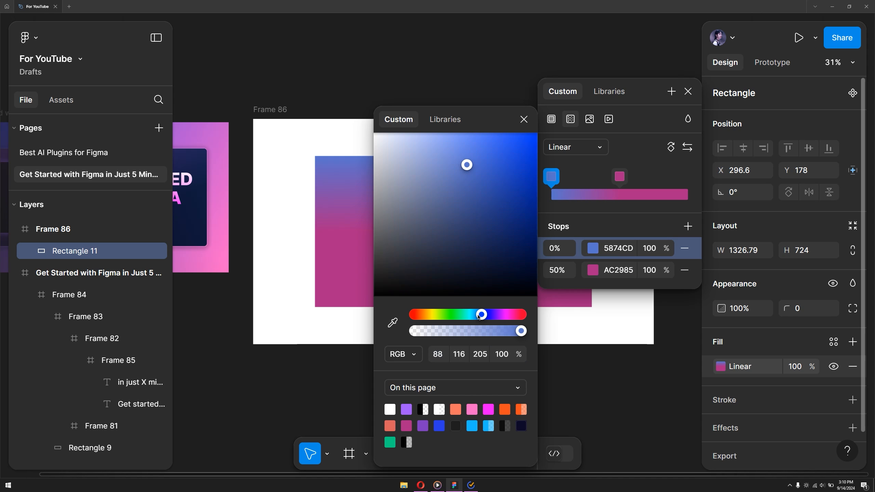
left_click_drag(479, 315, 481, 315)
left_click_drag(497, 188, 486, 147)
- Tilt the rectangle's gradient slightly by shifting its start point up and outward on the canvas
left_click(446, 119)
left_click_drag(480, 122, 288, 201)
left_click_drag(453, 155, 437, 140)
- Change the gradient's 50% stop to a saturated azure blue and finish editing the rectangle's fill
left_click(594, 270)
left_click_drag(511, 315, 472, 315)
scroll(276, 202, "down", 1)
left_click_drag(498, 186, 524, 167)
left_click(522, 120)
left_click(688, 91)
left_click(564, 199)
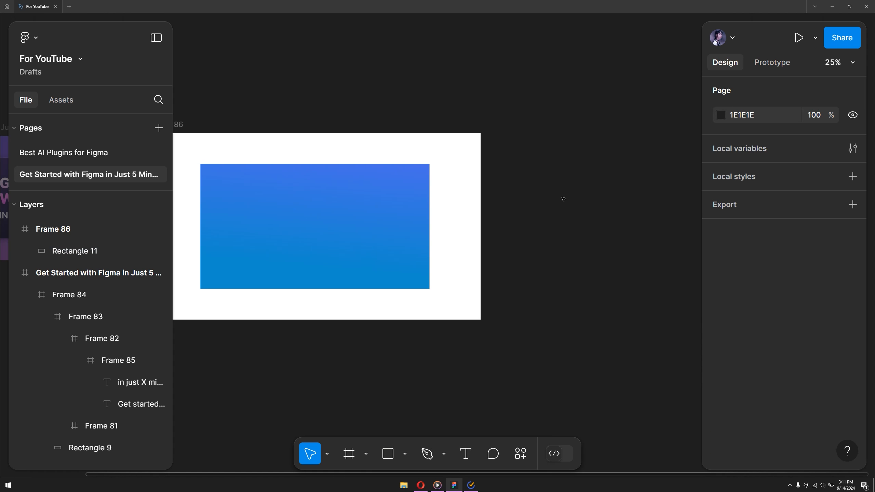
- Round all corners of the blue gradient rectangle to a radius of about 20
scroll(585, 203, "left", 2)
left_click(416, 223)
scroll(448, 167, "up", 5)
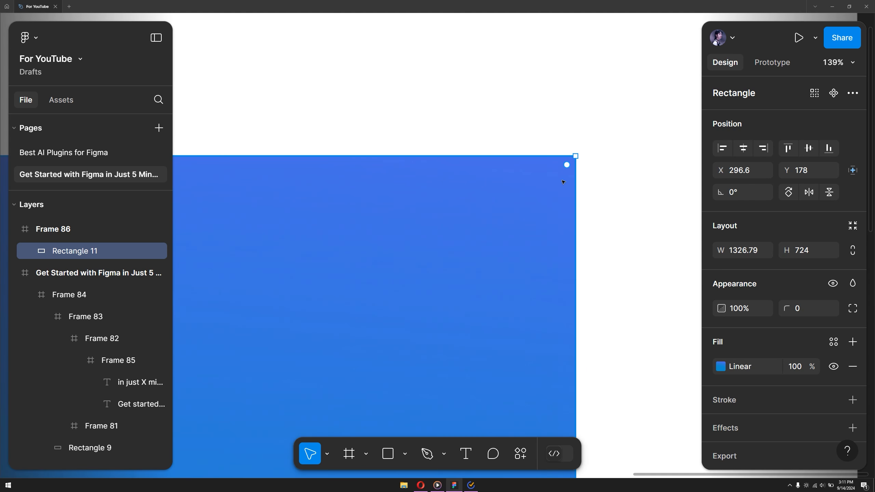
scroll(500, 160, "down", 3)
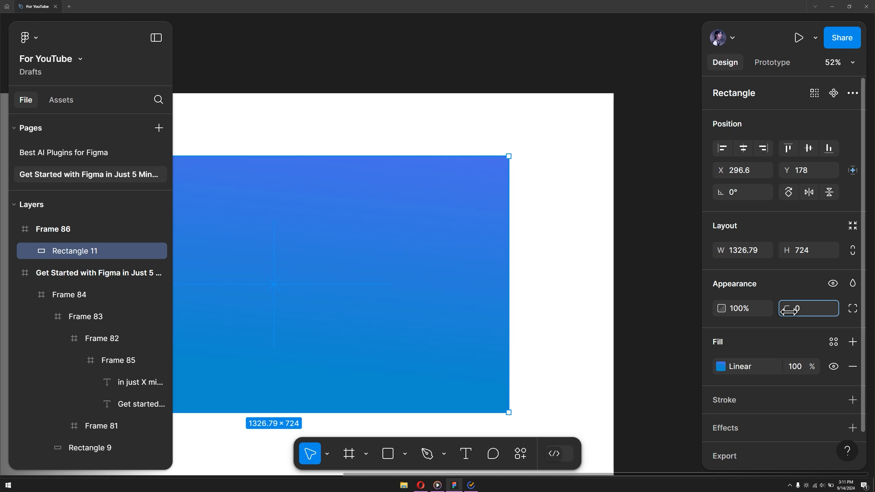
left_click_drag(788, 312, 186, 310)
scroll(642, 211, "down", 4, "ctrl")
left_click(643, 210)
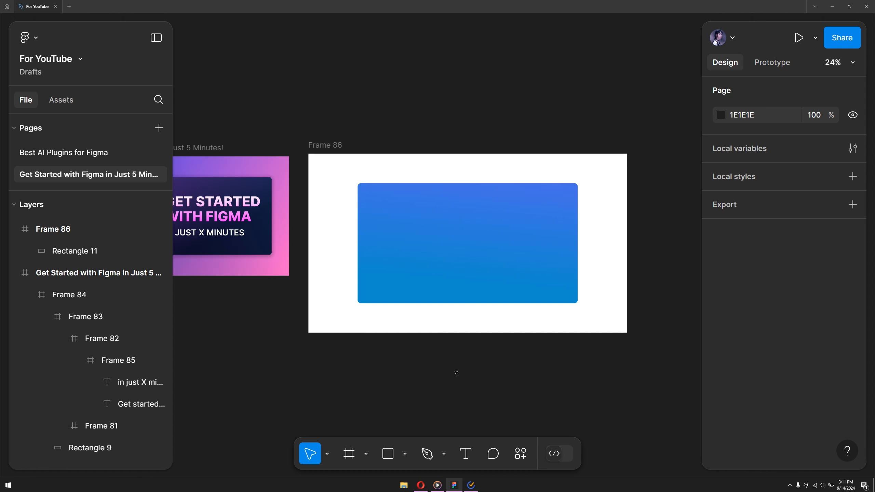
- Try a solid dark red A13F3F fill as the background of Frame 86
left_click(448, 248)
left_click(484, 351)
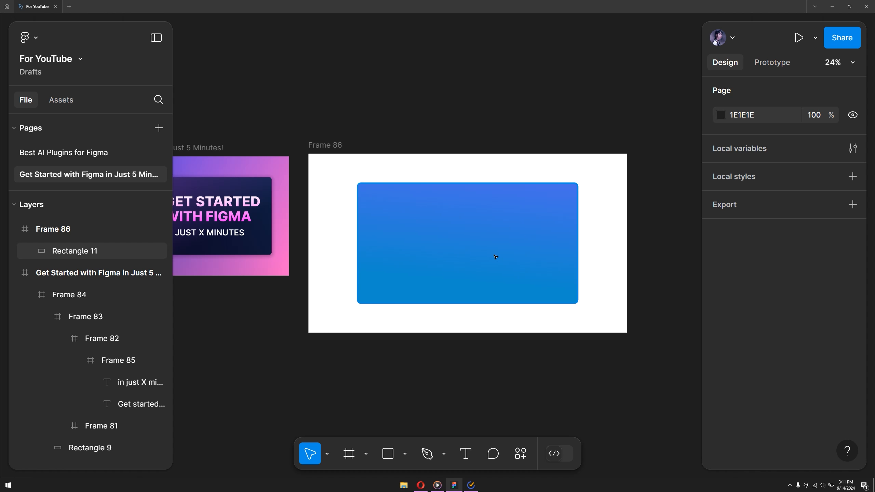
left_click(337, 146)
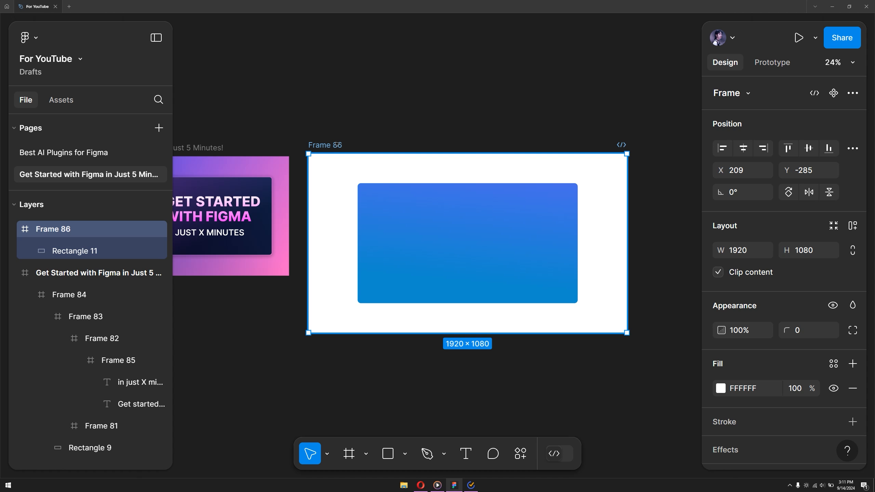
left_click(720, 389)
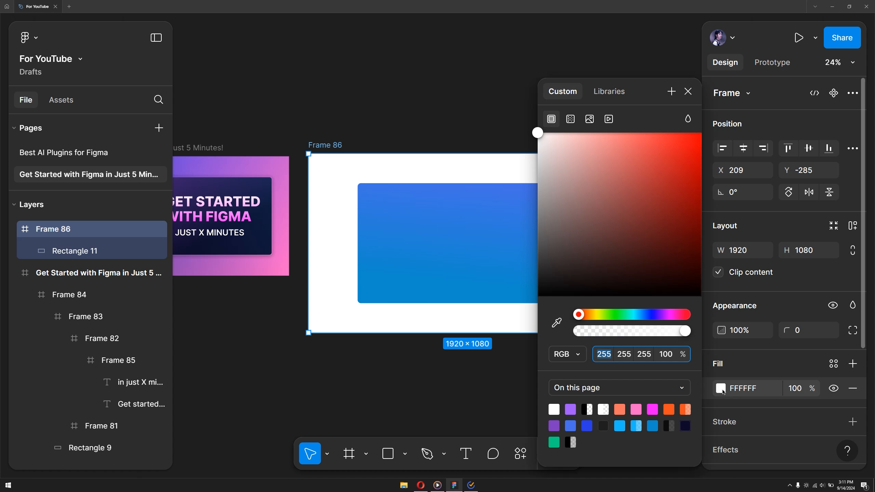
left_click_drag(610, 143, 637, 193)
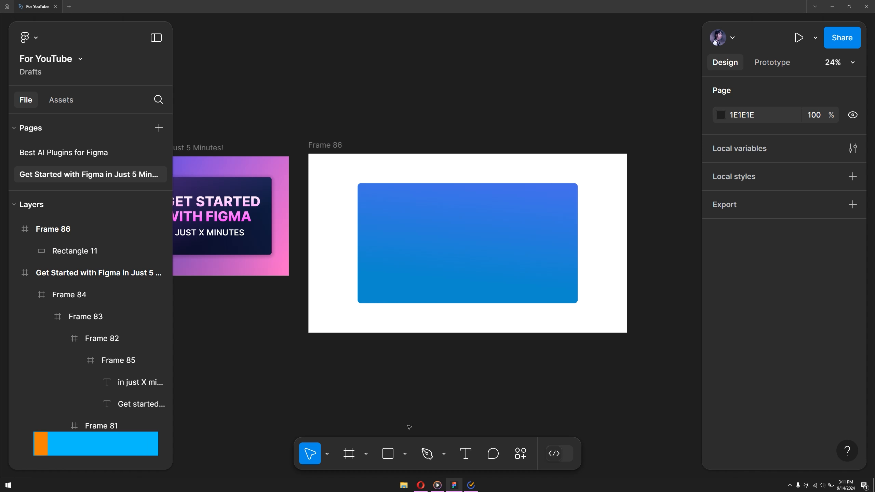
- Activate the Move tool and try selecting the blue rectangle in the frame
left_click(327, 453)
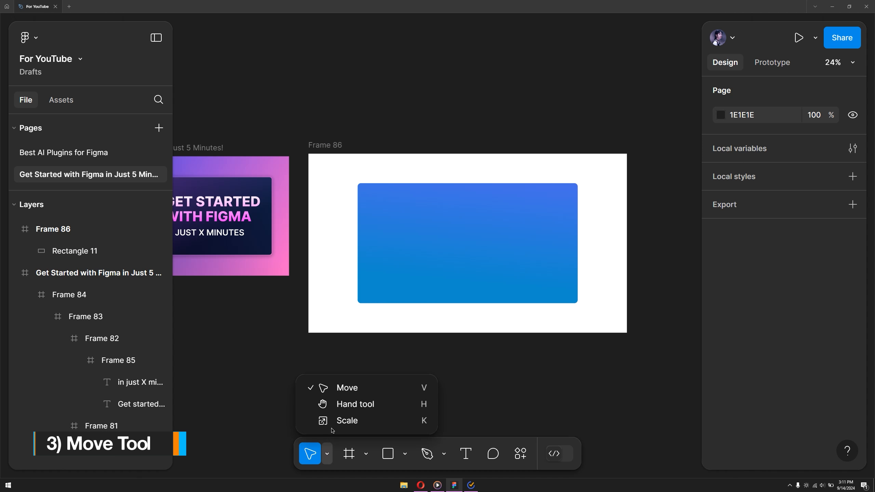
left_click(346, 392)
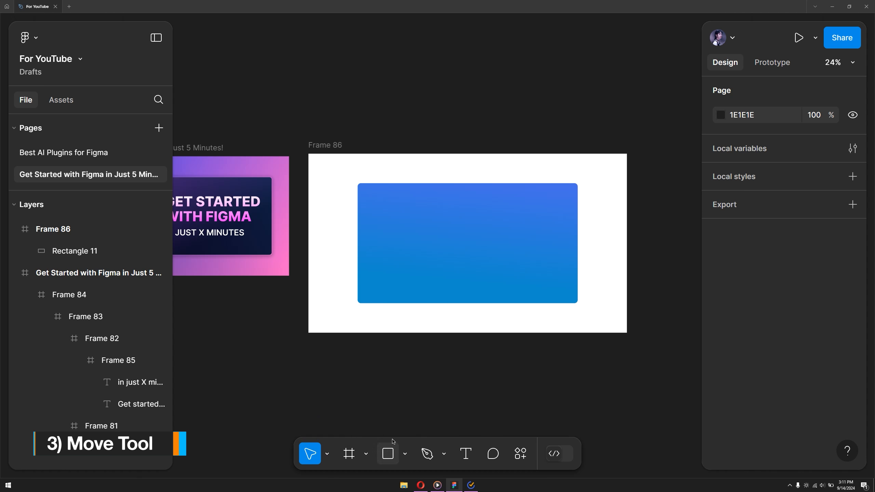
left_click(464, 242)
left_click(428, 320)
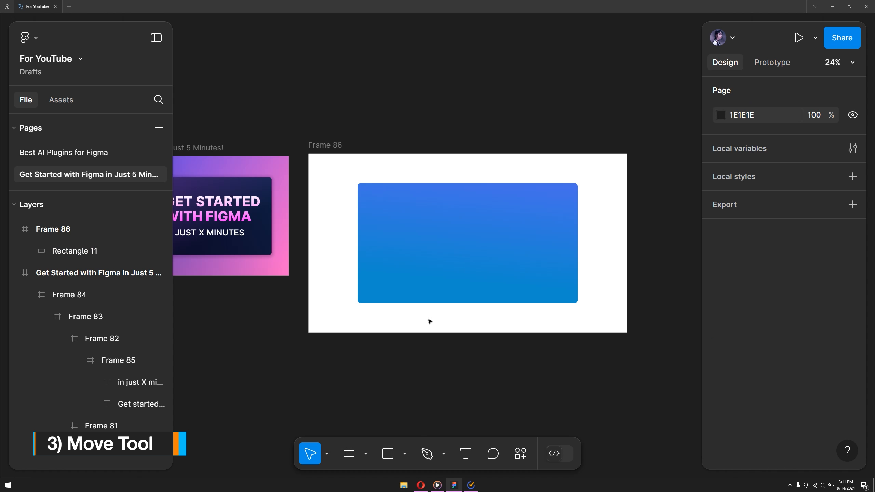
- Draw a square about 260 × 260 in the lower-left corner of Frame 86 and delete it
left_click(389, 453)
left_click_drag(313, 285, 356, 328)
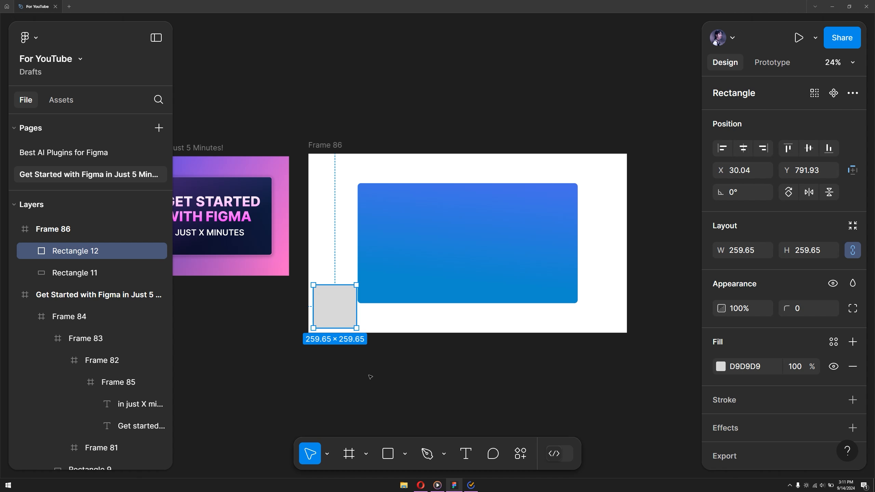
key("Delete")
- Move the blue rectangle toward the frame's upper-left corner, to about X 165, Y 96
left_click(400, 270)
left_click_drag(426, 248, 486, 225)
key("Escape")
- Pan the canvas around Frame 86 with the Hand tool
left_click(328, 453)
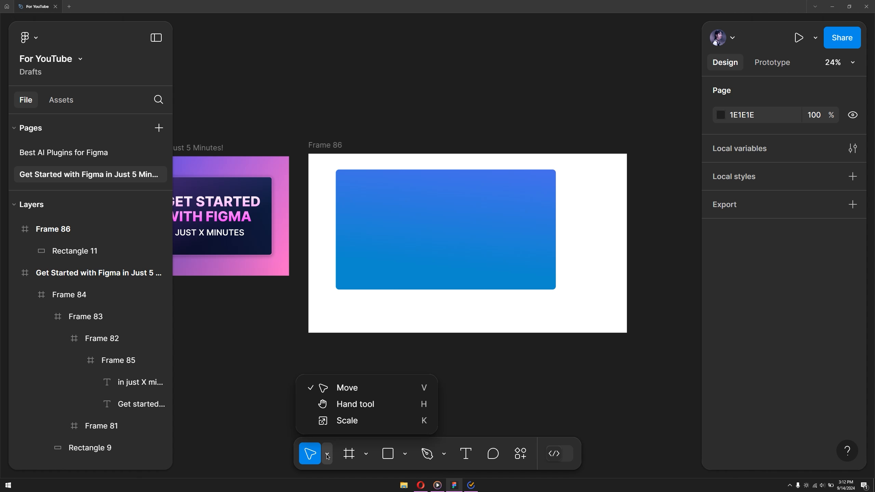
left_click(348, 405)
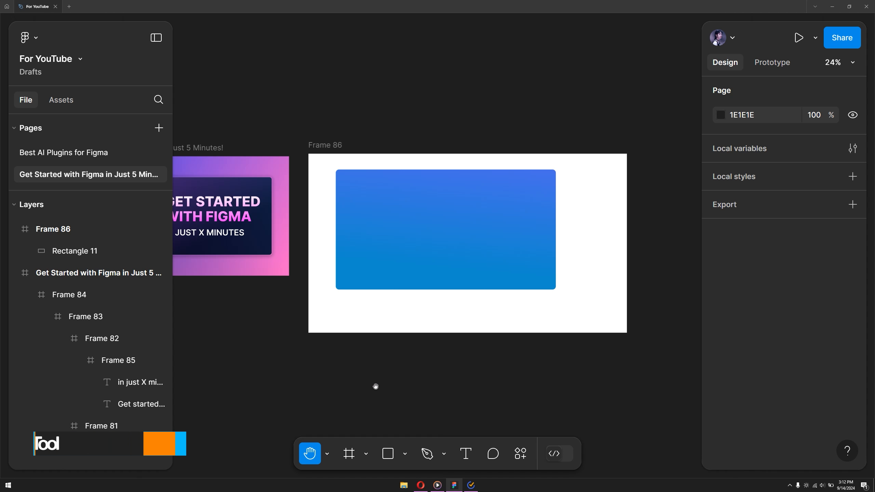
left_click_drag(449, 358, 533, 310)
- Enlarge the blue rectangle slightly from its lower-right corner with the Scale tool
left_click(327, 453)
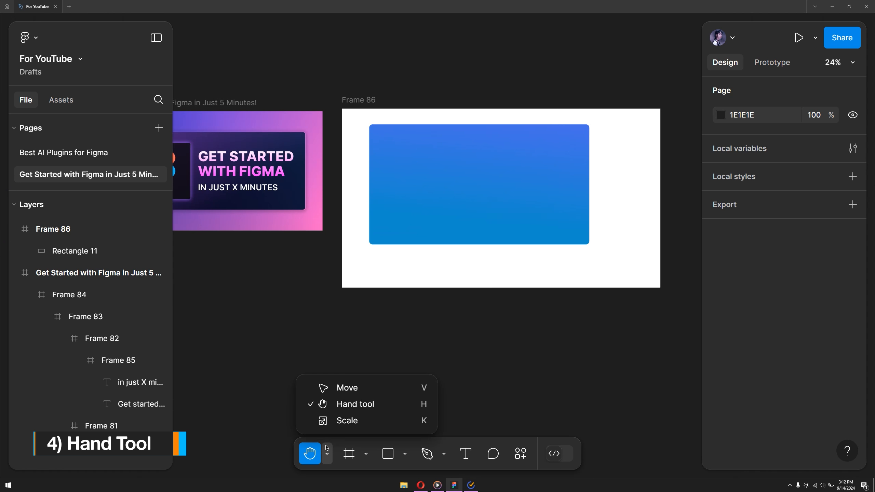
left_click(348, 421)
left_click_drag(438, 303, 379, 326)
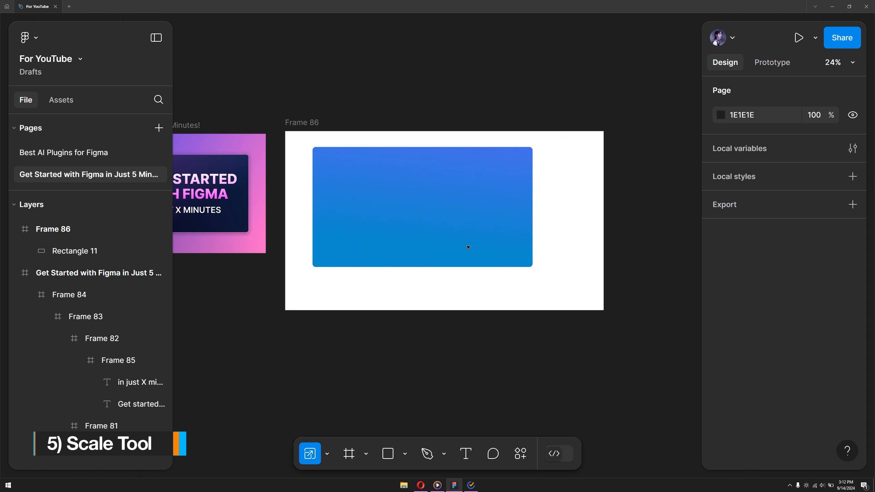
left_click(467, 203)
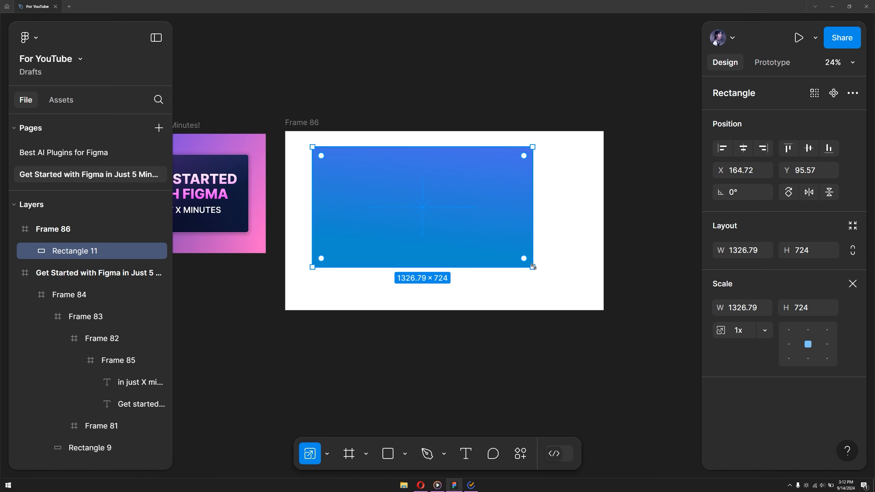
mouse_move(533, 267)
left_mouse_down()
mouse_move(611, 310)
mouse_move(527, 272)
mouse_move(570, 278)
mouse_move(512, 256)
mouse_move(567, 305)
mouse_move(534, 268)
left_mouse_up()
- Try resizing the blue rectangle to about 1337 × 725 with the Move tool
key("v")
left_click(473, 350)
left_click(454, 261)
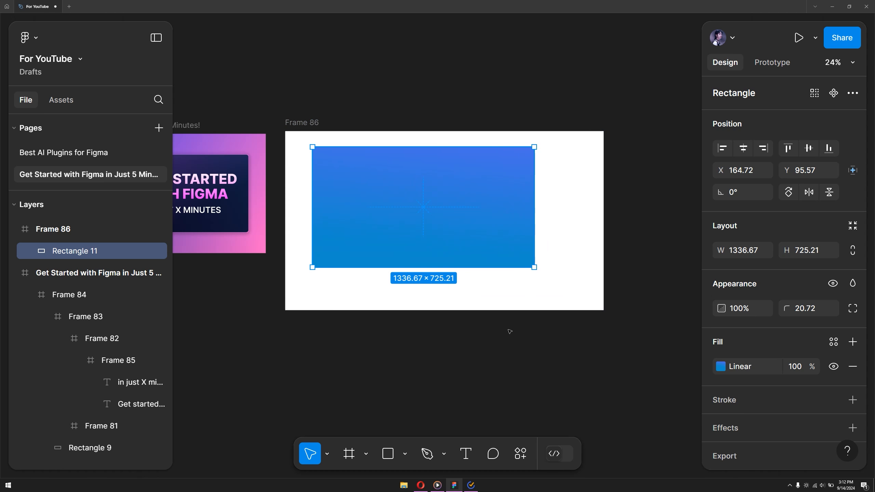
left_click(509, 320)
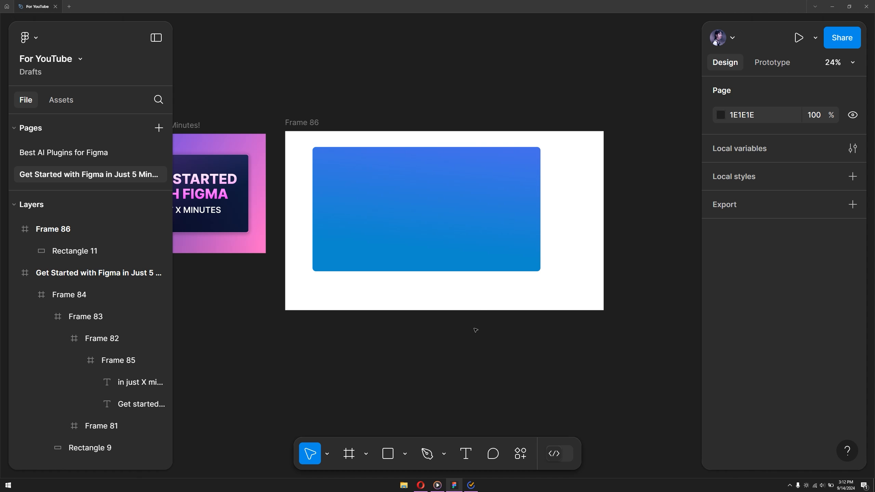
- Place the blade-runner-2049 image from the computer in Frame 86 with the Image tool
left_click(405, 453)
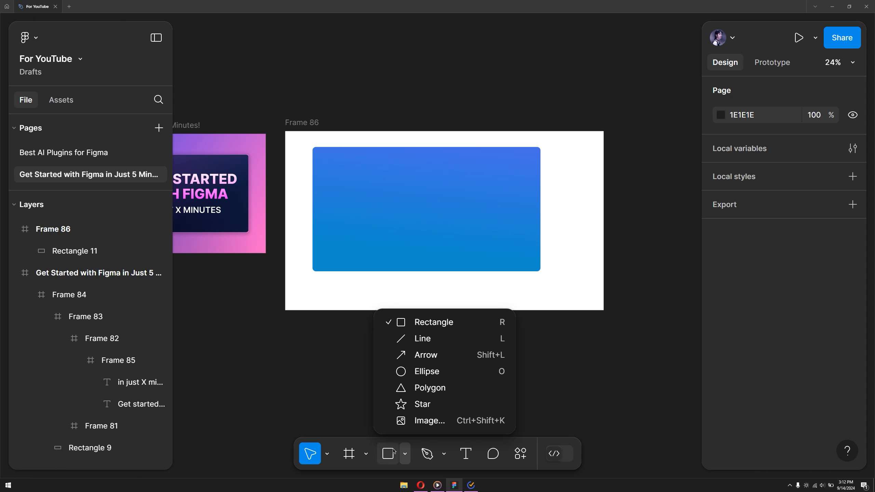
left_click(419, 427)
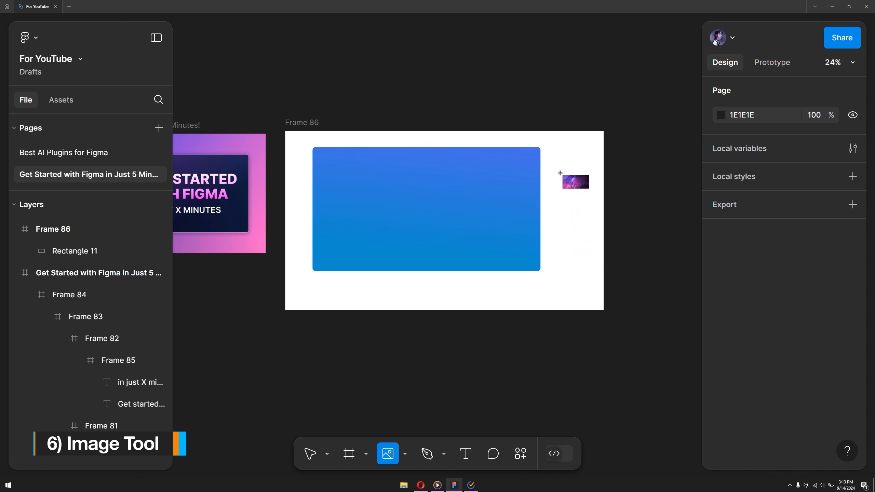
left_click(560, 172)
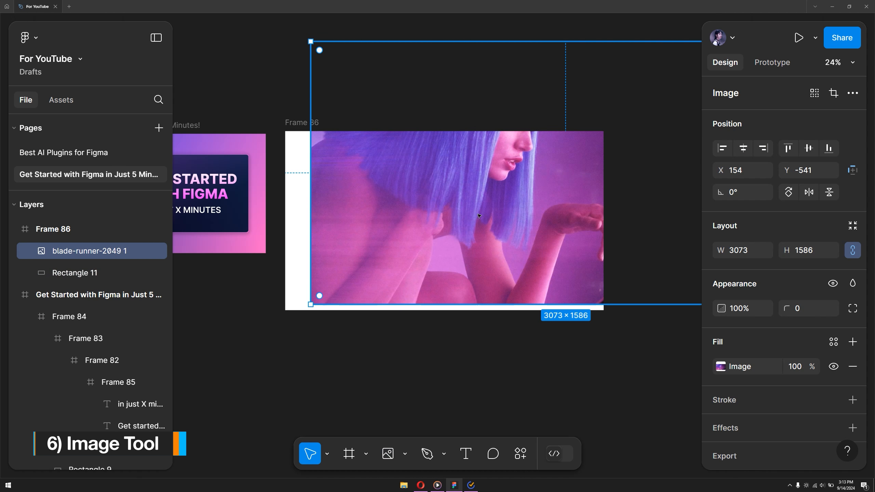
- Move the placed image so it covers Frame 86 and shrink it from its upper-right corner
scroll(468, 220, "down", 3)
left_click_drag(468, 219, 446, 245)
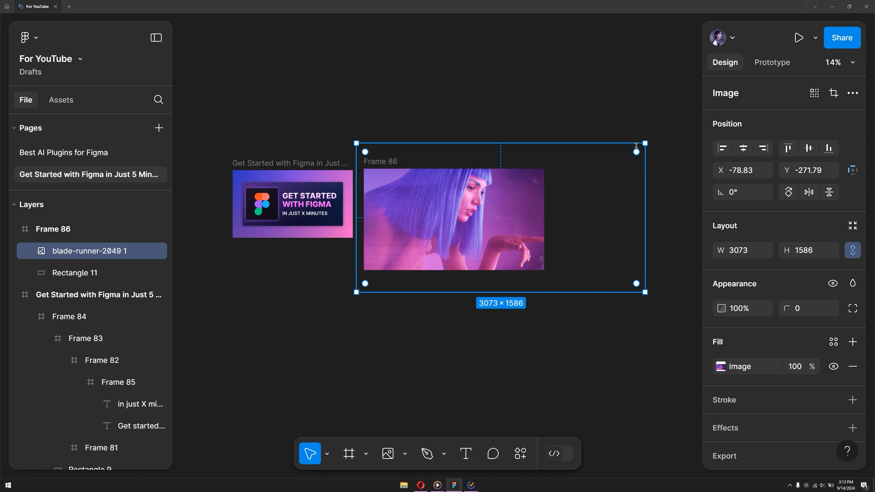
left_click_drag(643, 143, 529, 214)
- Try scaling the image to about 2168 × 1306 with the Scale tool and open the list of scale factors
scroll(424, 342, "up", 2)
left_click(349, 417)
left_click(327, 454)
left_click(339, 418)
left_click(365, 321)
left_click(766, 330)
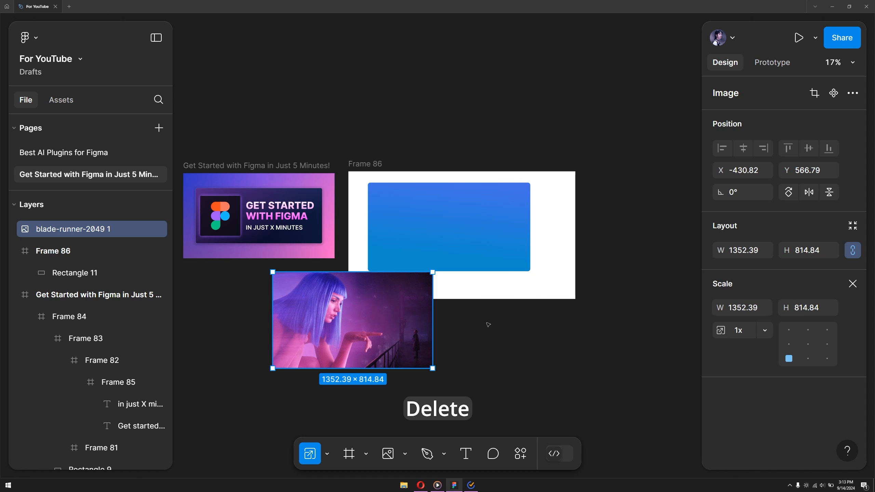
- Undo the image's scaling and delete the image from the canvas
key("ctrl+z")
key("ctrl+z")
key("ctrl+z")
key("ctrl+z")
- Return to the Move tool and give Frame 86 a linear gradient fill from 181717 to 7E7979
left_click(327, 454)
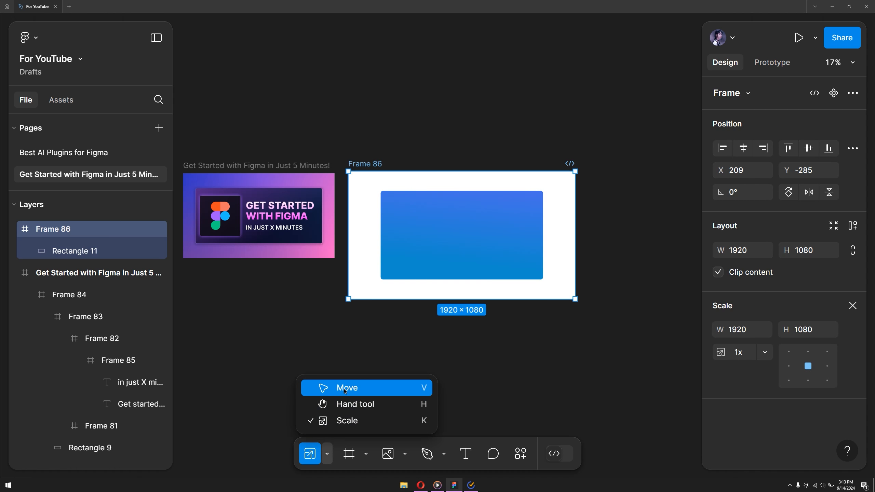
left_click(344, 391)
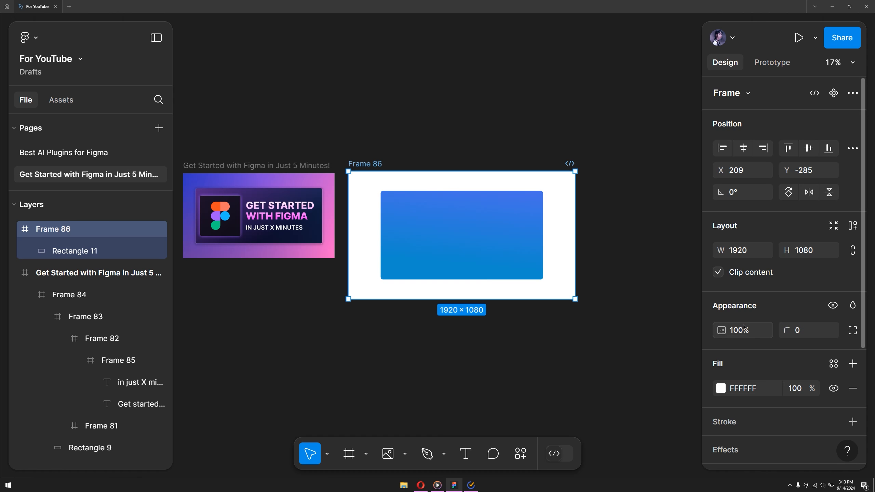
left_click(721, 388)
left_click_drag(598, 270, 544, 281)
left_click(571, 119)
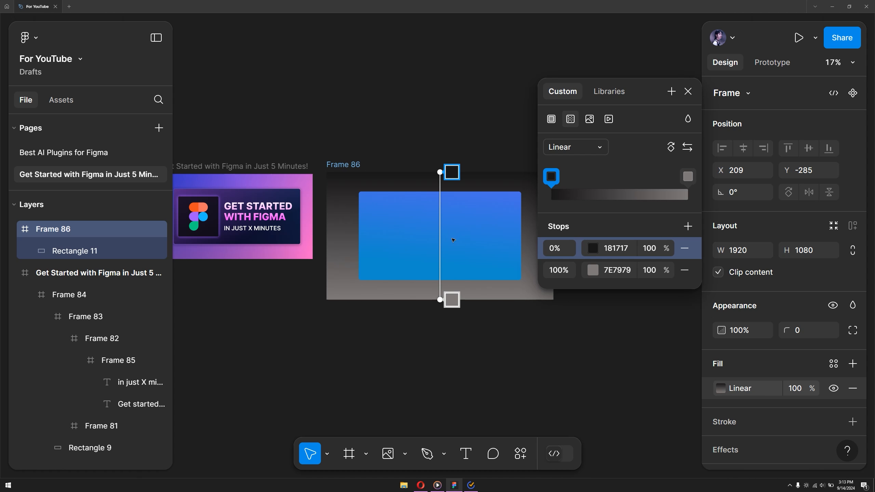
- Recolor Frame 86's gradient to run from purple at its start to dark red 521228 at its end
left_click(592, 251)
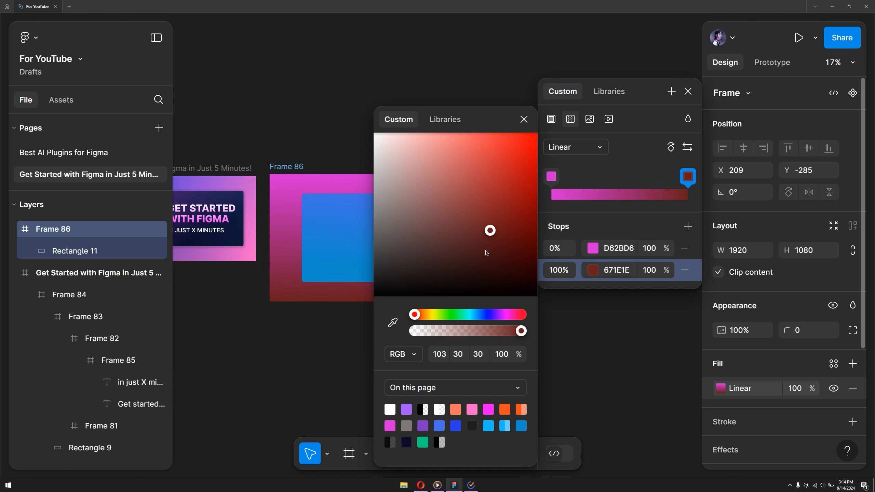
left_click(515, 314)
mouse_move(496, 227)
left_mouse_down()
mouse_move(433, 166)
mouse_move(374, 170)
mouse_move(503, 244)
left_mouse_up()
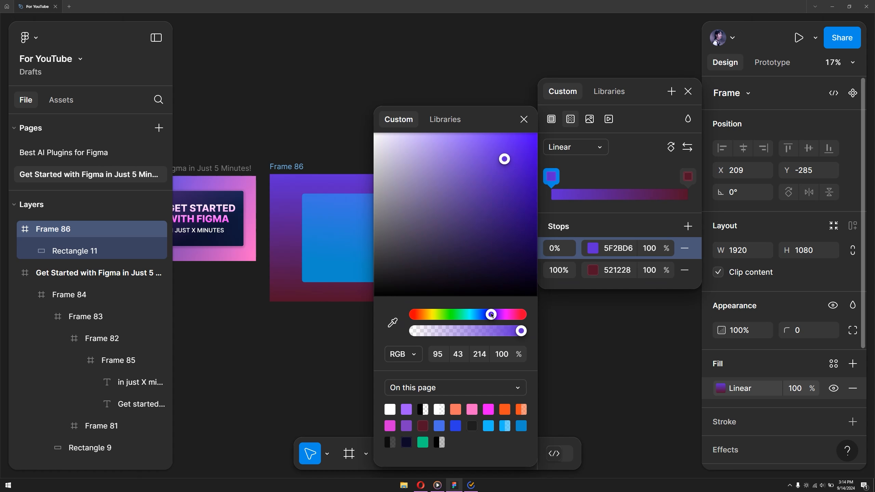
left_click(426, 332)
- Duplicate the blue rectangle in Frame 86 and narrow the copy to about 765 wide over the original's left part
scroll(426, 332, "up", 2)
left_click(458, 234)
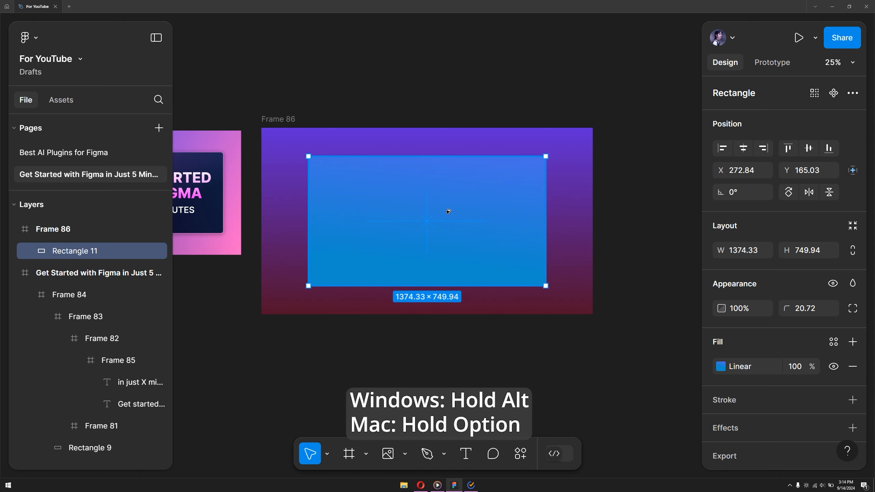
left_click_drag(447, 209, 447, 215)
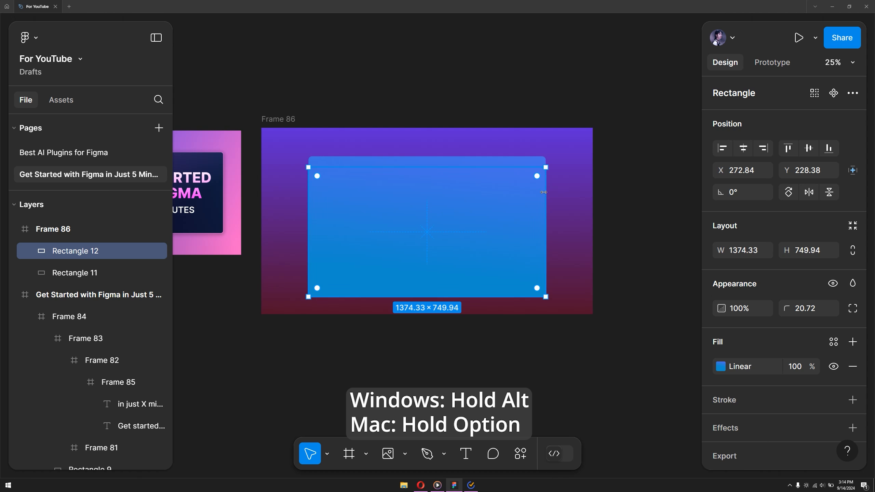
left_click_drag(544, 192, 440, 198)
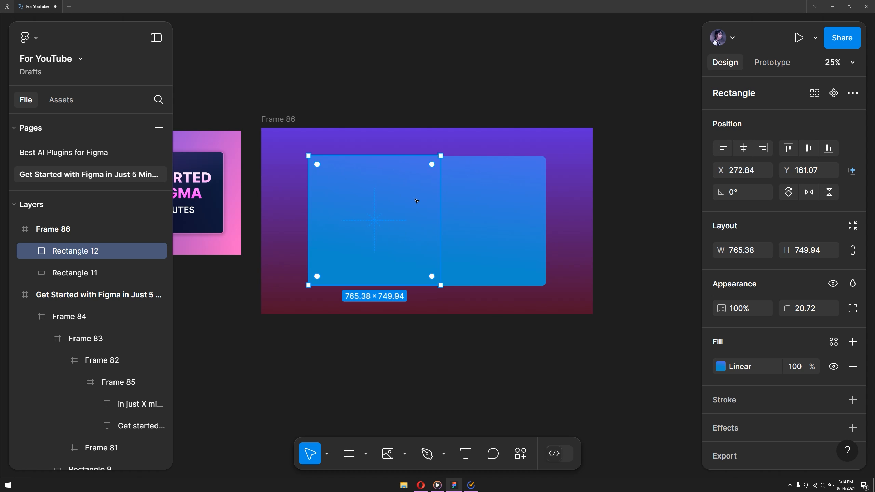
- Select both blue rectangles and align them by their left edges and vertical centers
left_click(495, 208, "shift")
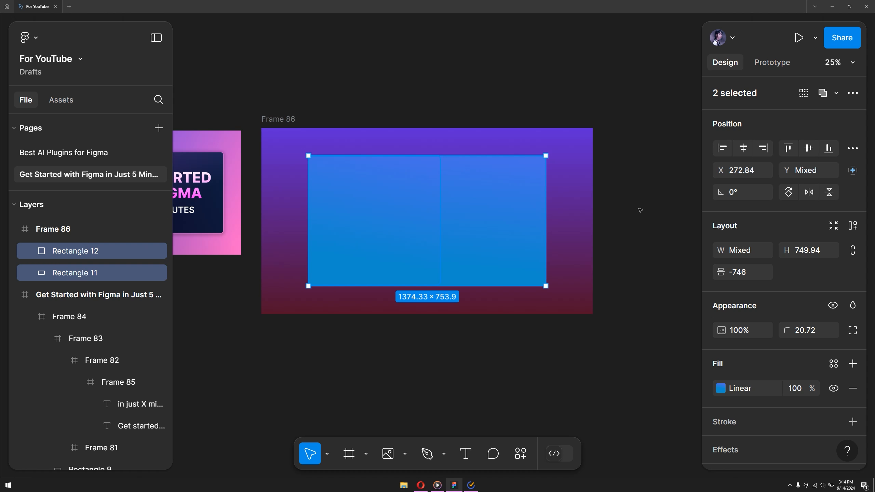
left_click(721, 152)
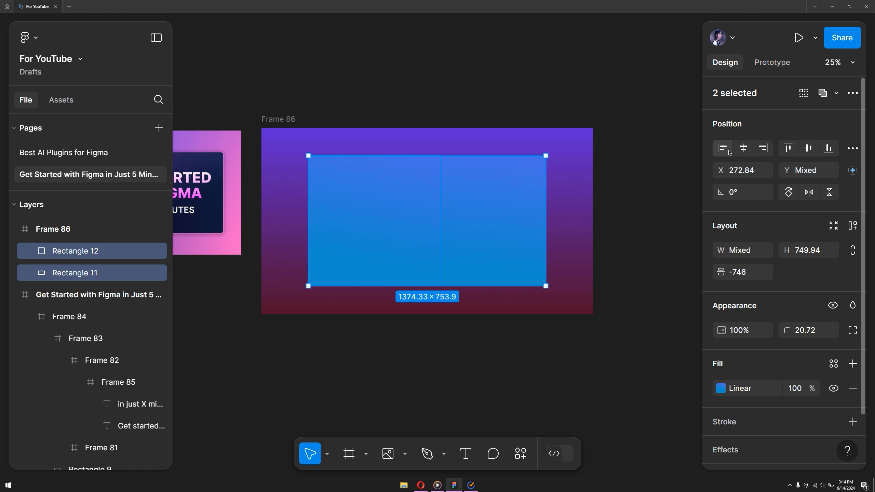
left_click(813, 150)
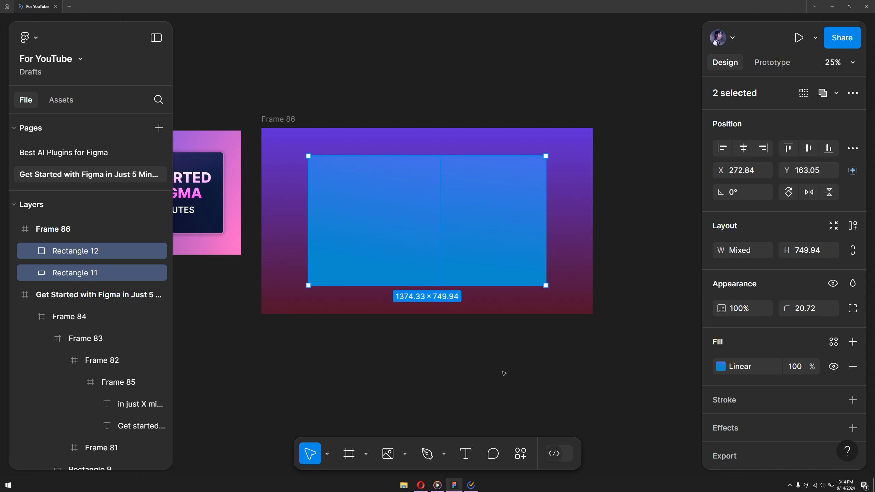
- Replace the narrower rectangle's gradient with an image fill, uploading the purple-haired Blade Runner picture from the computer in Fill mode
left_click(412, 225)
left_click(720, 369)
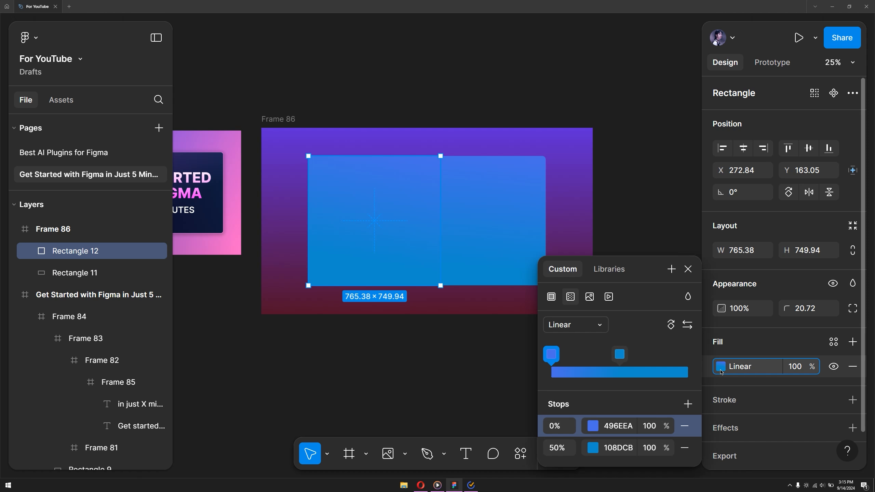
left_click(589, 297)
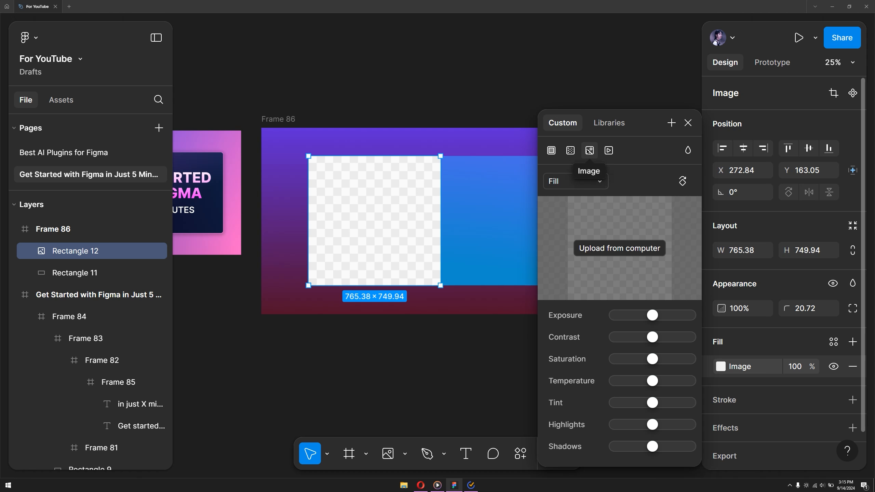
left_click(609, 151)
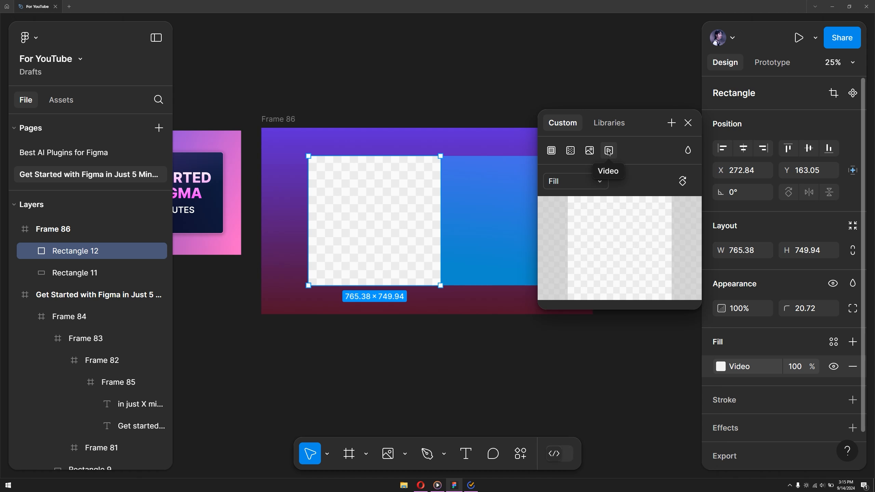
left_click(589, 151)
left_click(619, 249)
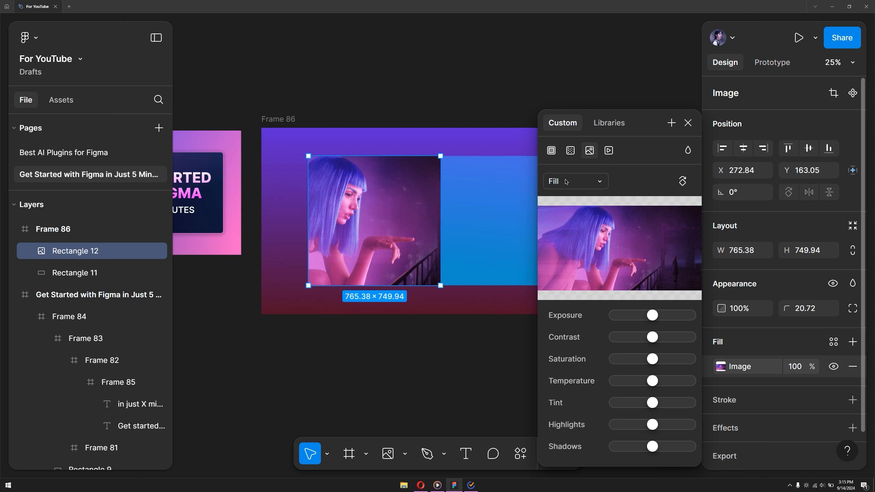